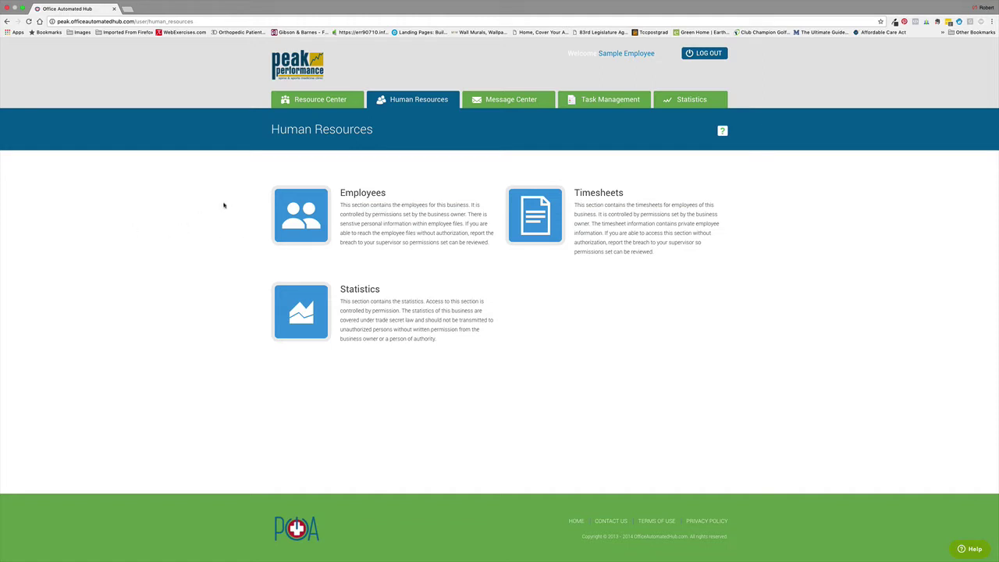
Open the Employees list from the Human Resources page
click(304, 222)
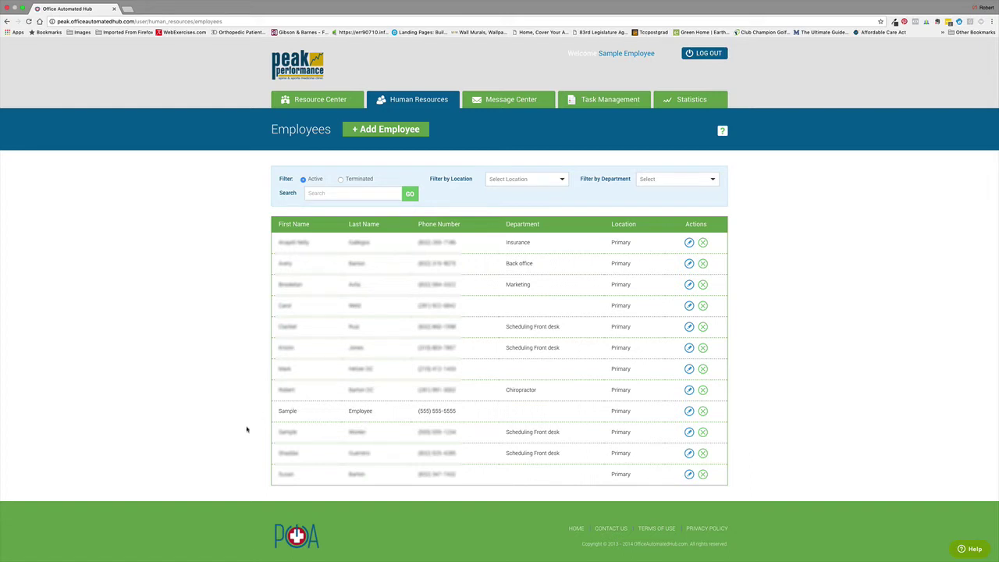
Open the Sample Employee's record and show its Hours section
click(362, 413)
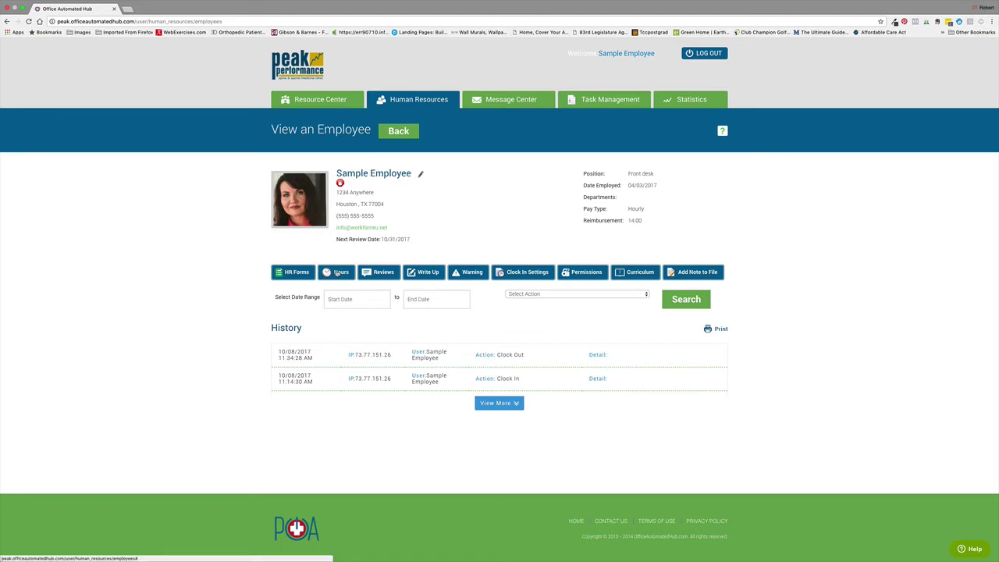
click(337, 272)
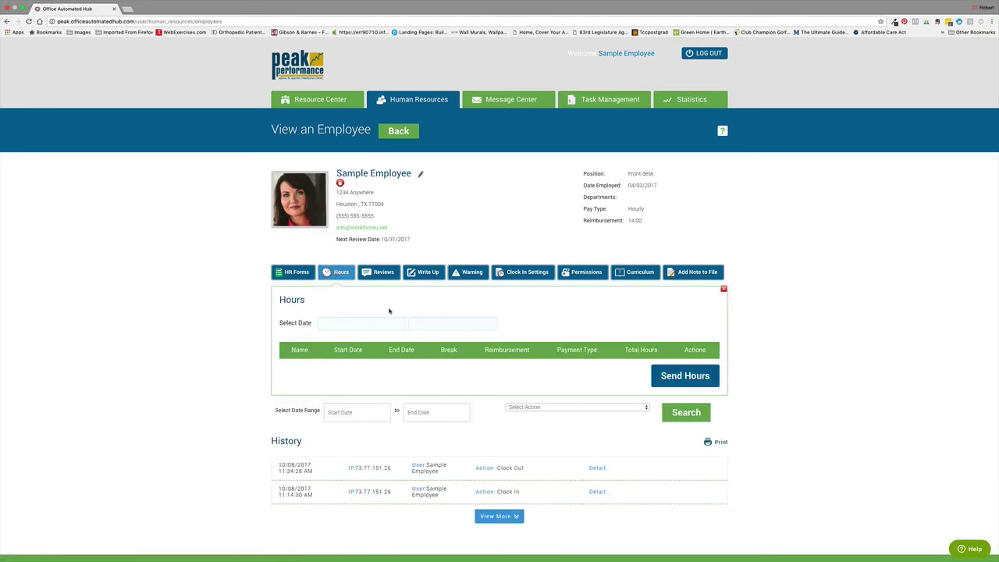
Set the hours date range from 9/1/2017 to 9/30/2017
click(343, 323)
click(326, 338)
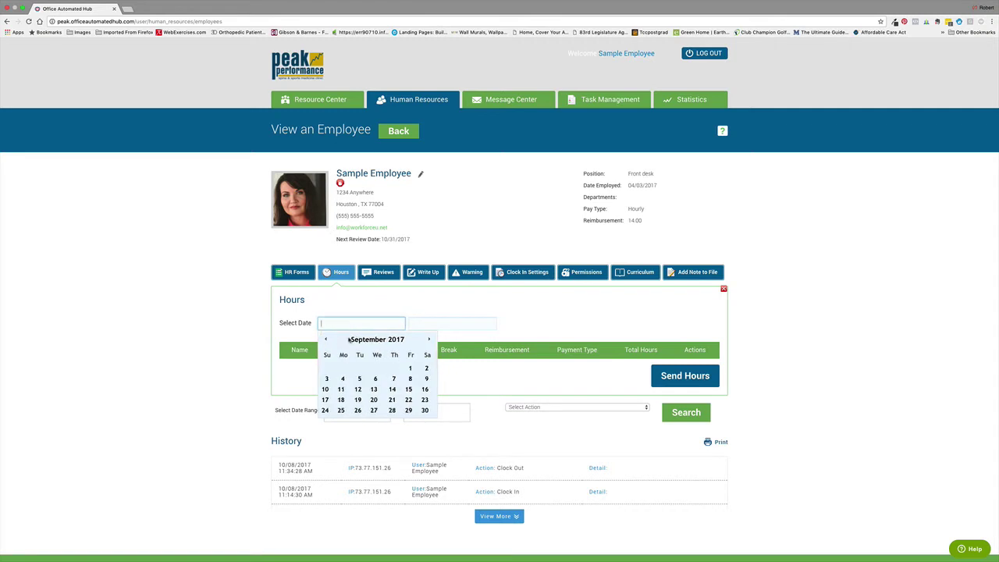
click(410, 368)
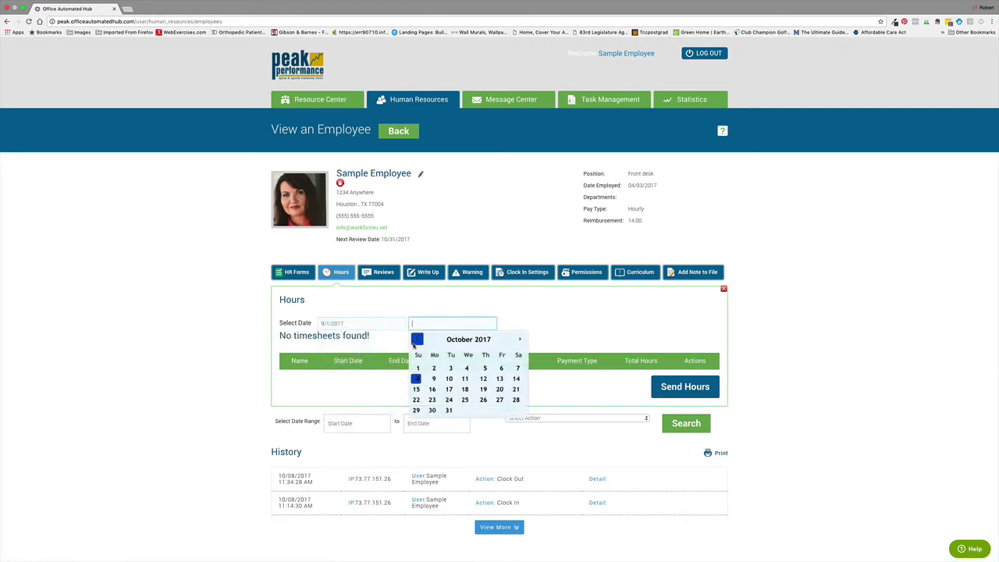
click(417, 340)
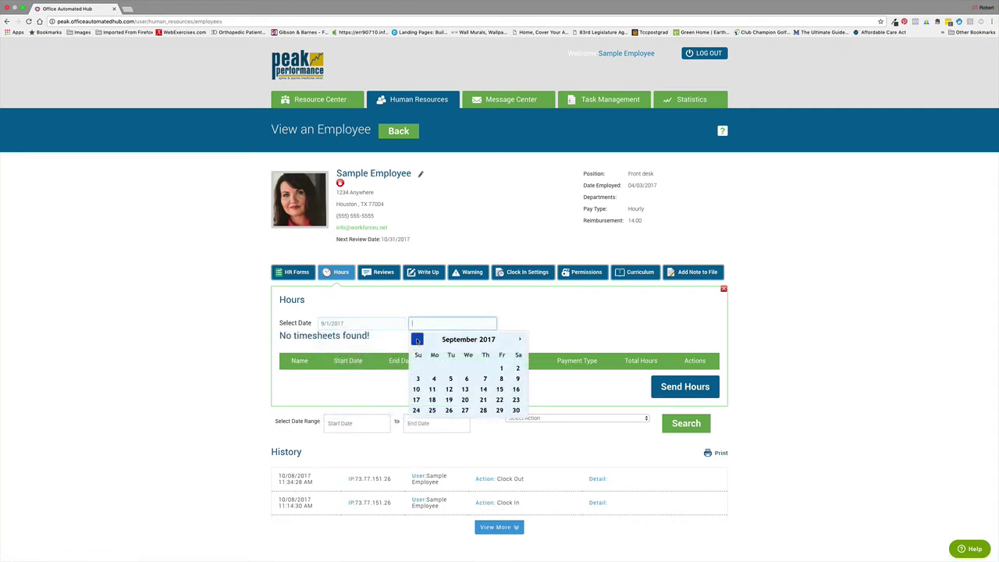
click(515, 410)
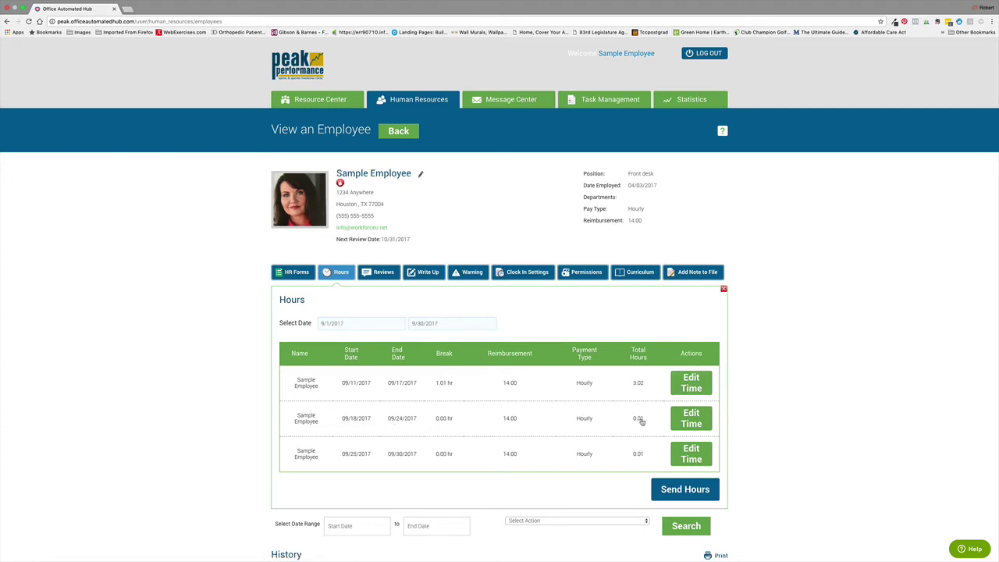
Change the 09-24-2017 entry's start time to 8:00:00 AM
click(691, 421)
scroll(517, 437, down, 3)
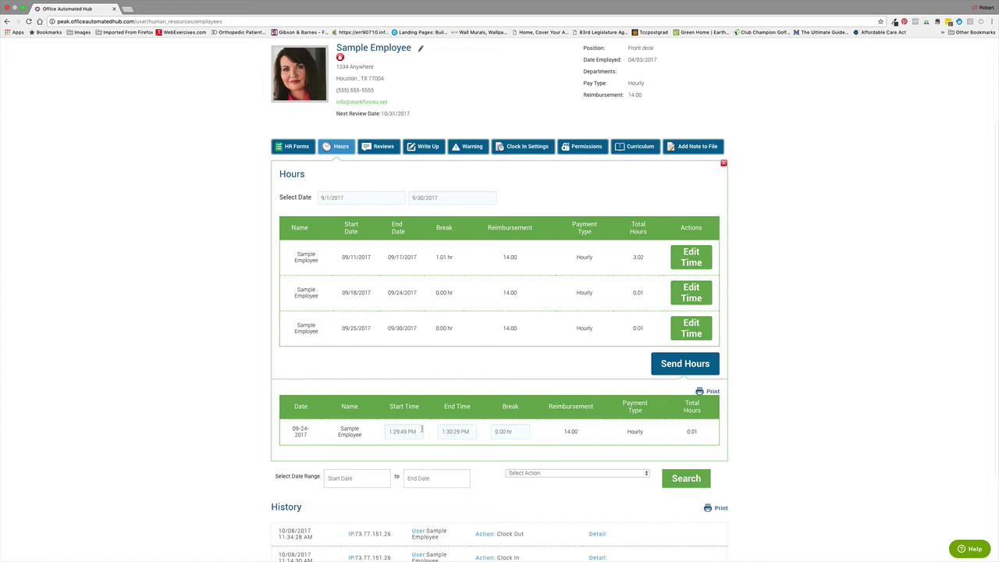
click(392, 431)
key(BackSpace)
text(8)
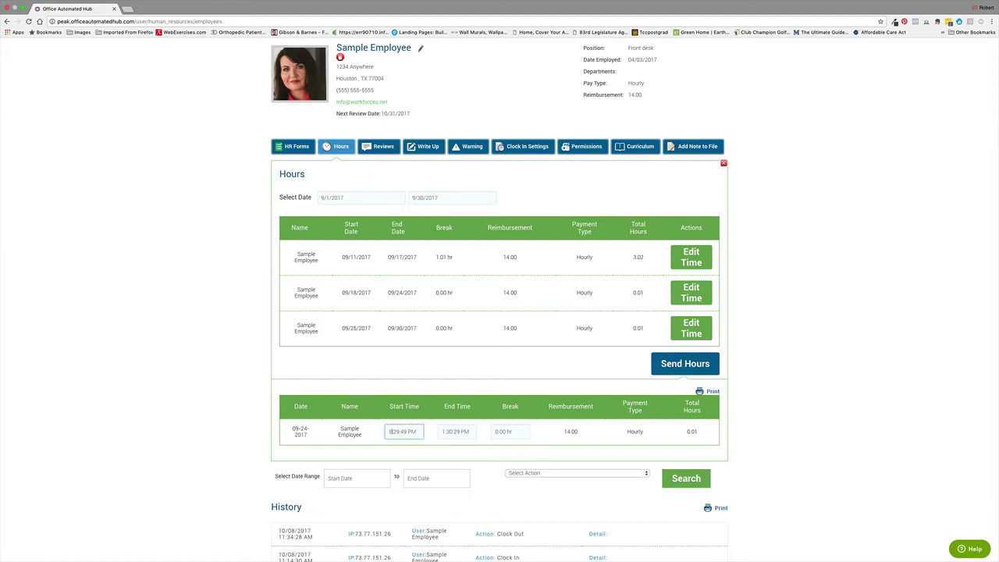
key(Right)
key(Right)
key(Right)
key(BackSpace)
key(BackSpace)
text(00)
key(Right)
key(Right)
key(Right)
key(BackSpace)
key(BackSpace)
text(00)
key(shift+Right)
key(shift+Right)
text(AM)
key(Tab)
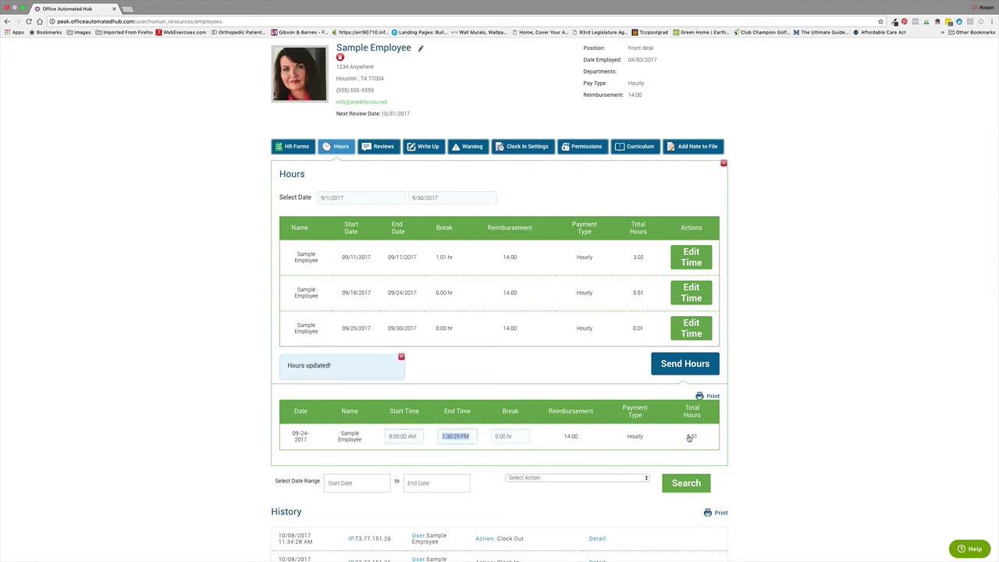
Set that entry's break to 1.00 hr, bringing its total to 4.51 hours
click(496, 436)
key(Delete)
text(1)
key(Tab)
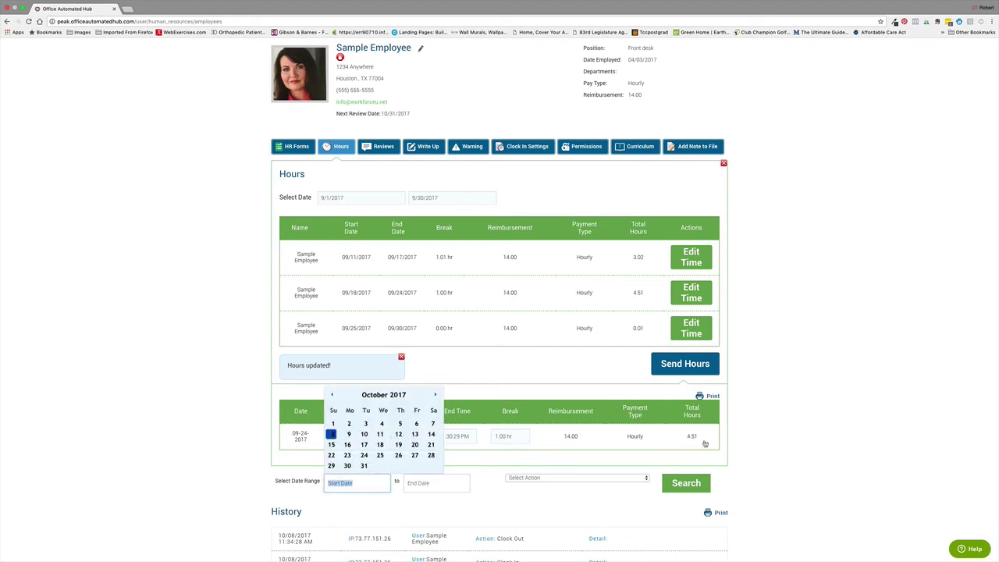
click(705, 443)
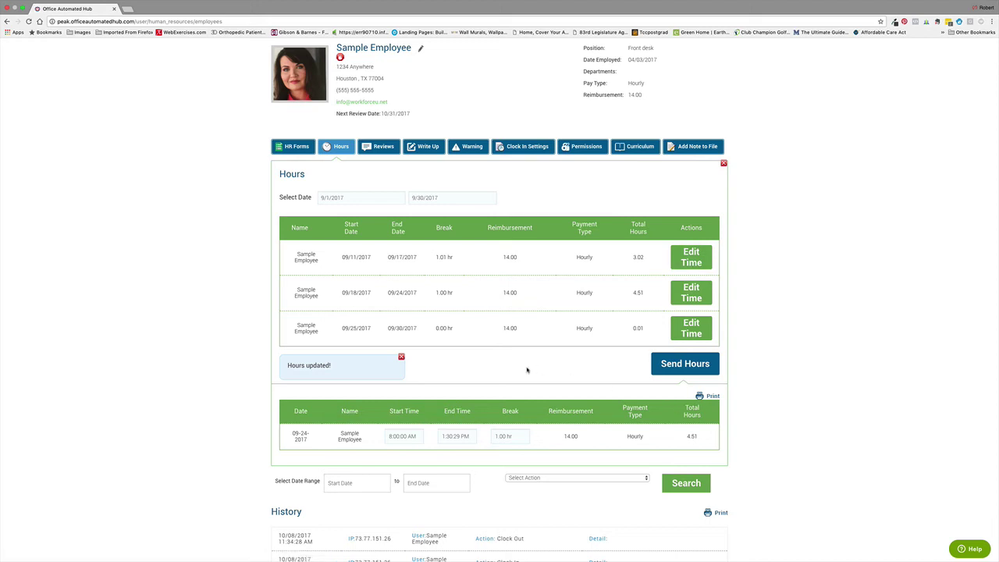
Email the timesheet to the support address, subject 'time sample employee', message 'sept 2017'
click(681, 367)
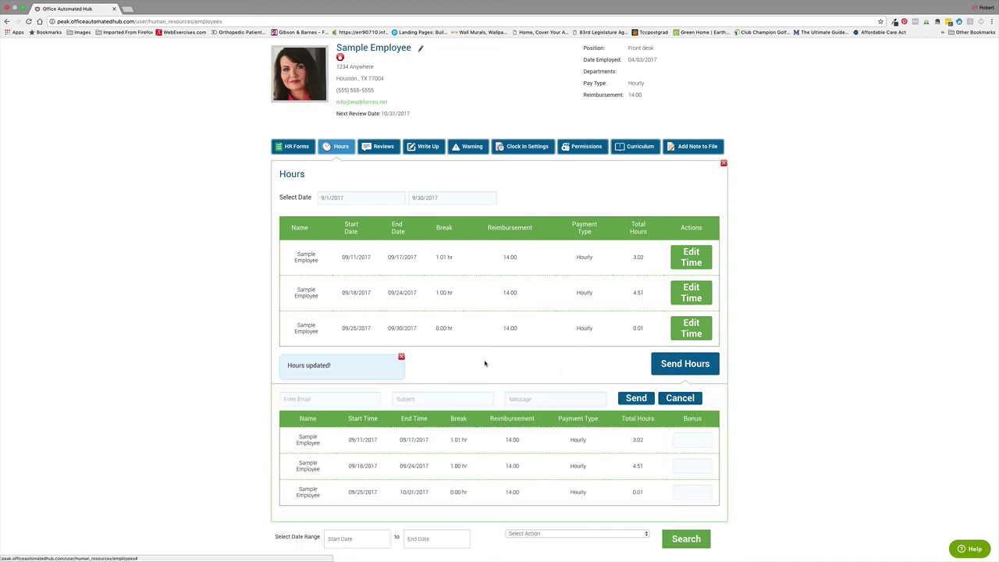
click(328, 399)
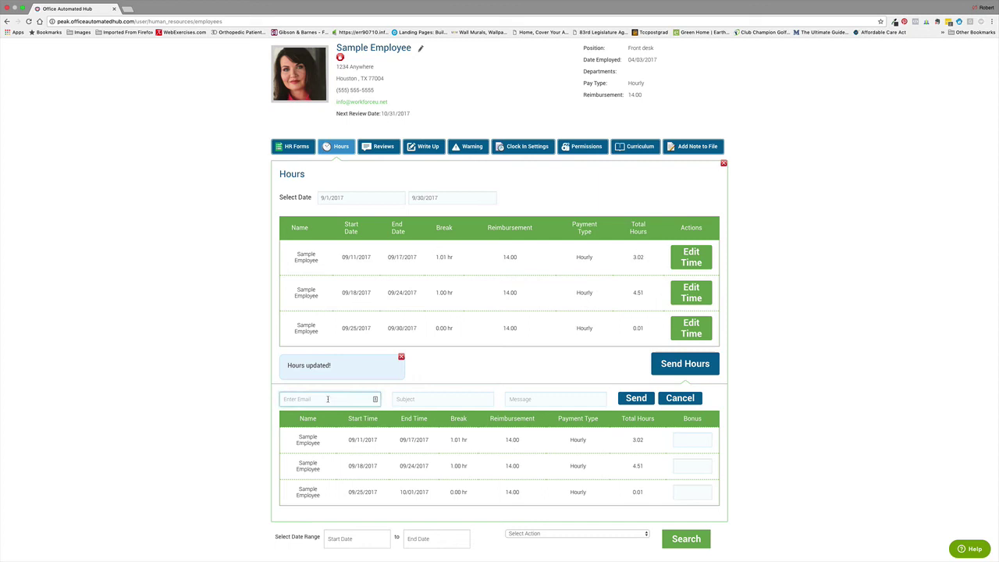
key(Tab)
text(time)
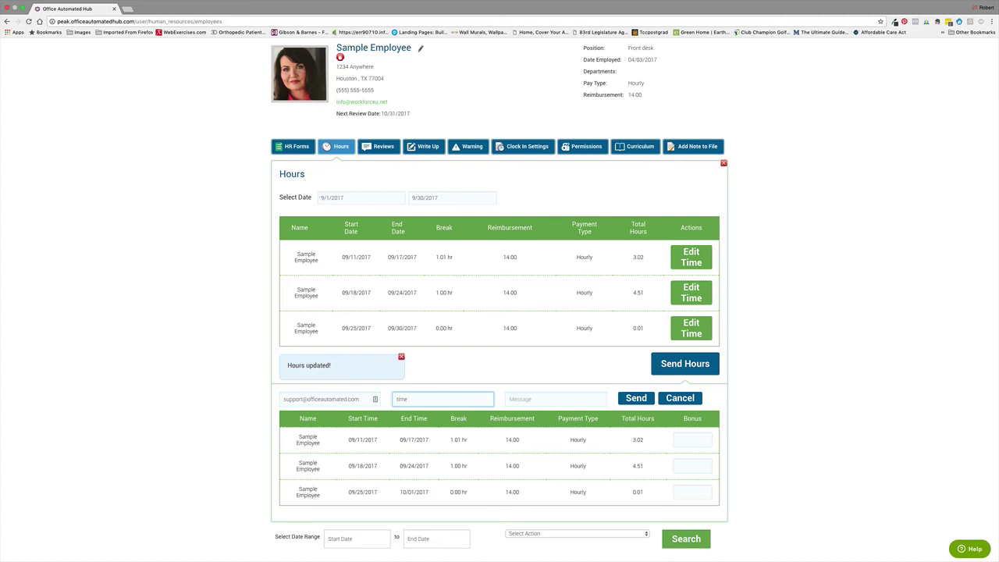
text( sample employee)
key(Tab)
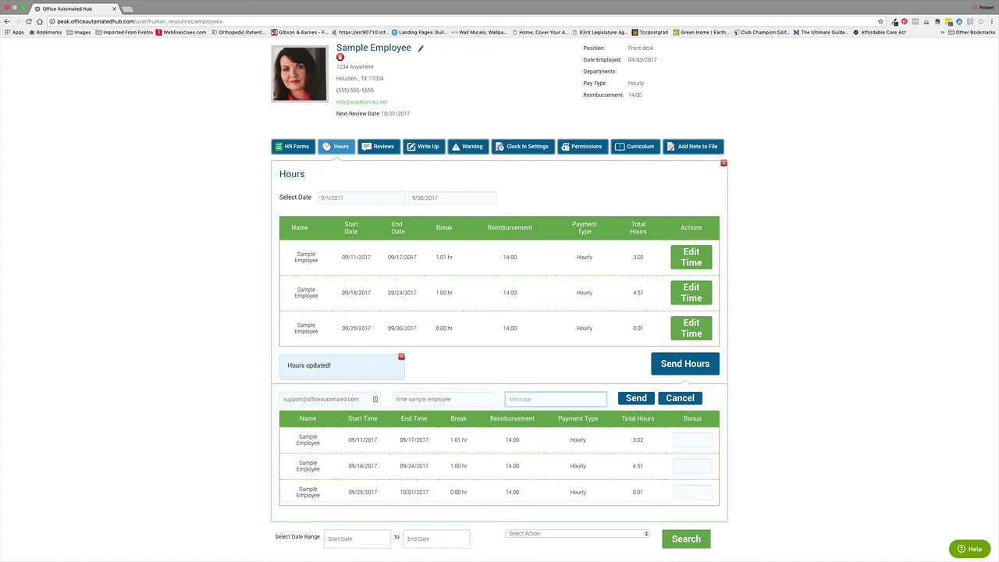
text(sept 2017)
click(633, 399)
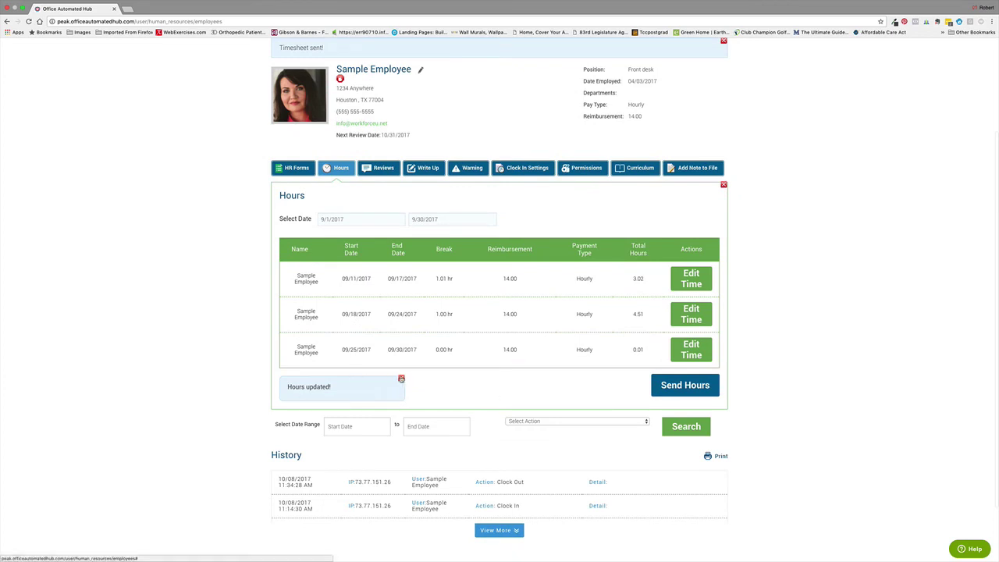
Close the Hours updated! notice and return to the top of the record
click(401, 379)
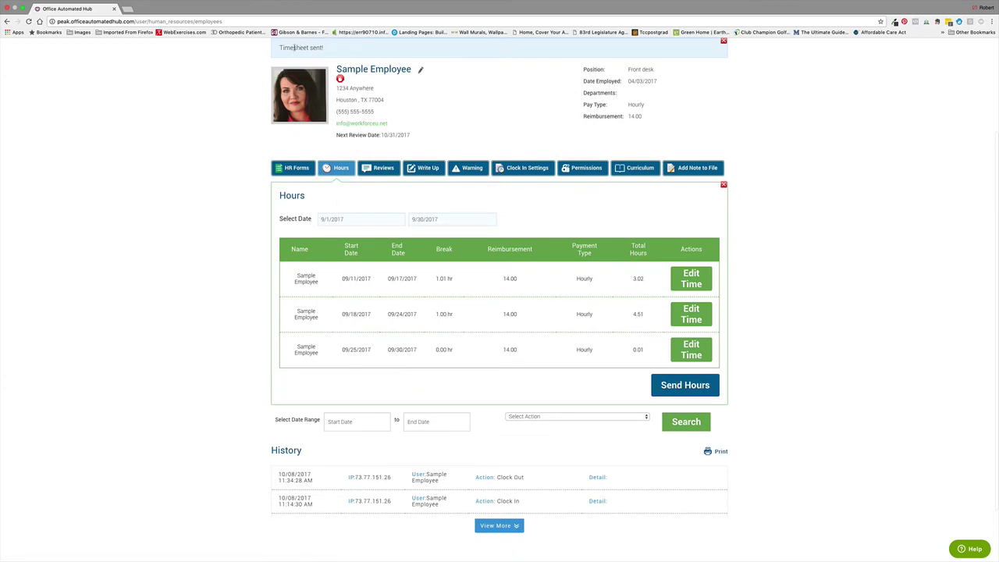
scroll(273, 86, up, 2)
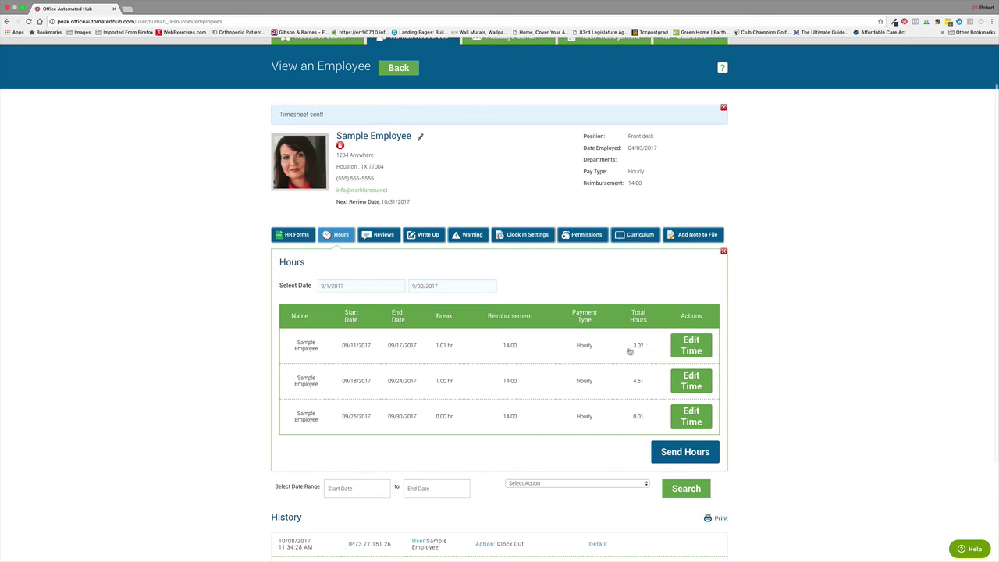
scroll(623, 449, up, 1)
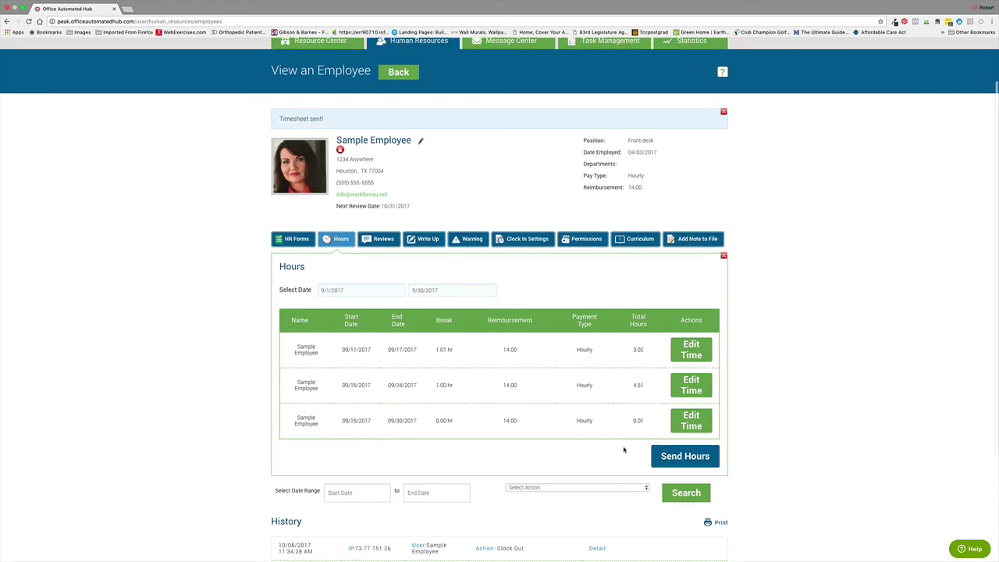
scroll(624, 450, up, 3)
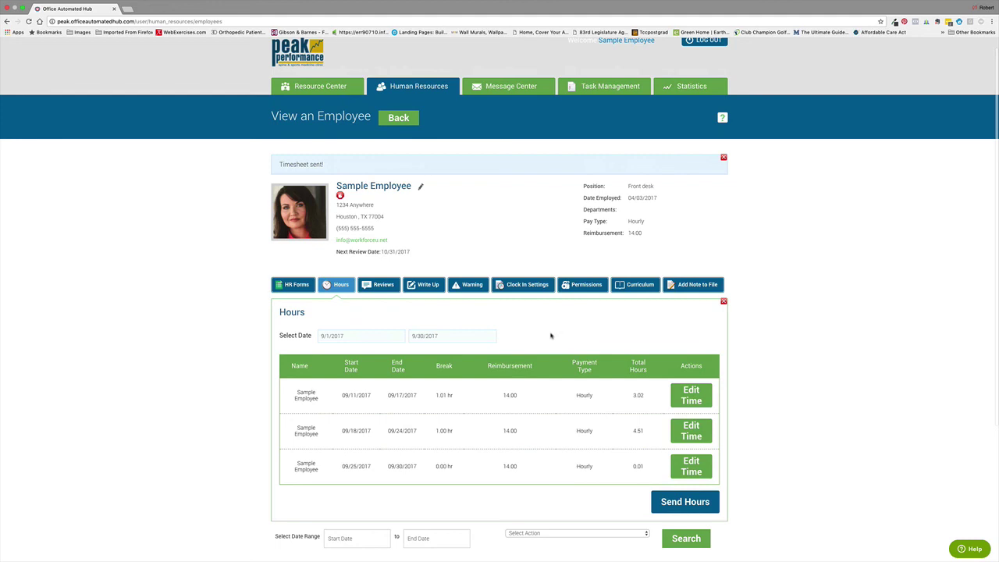